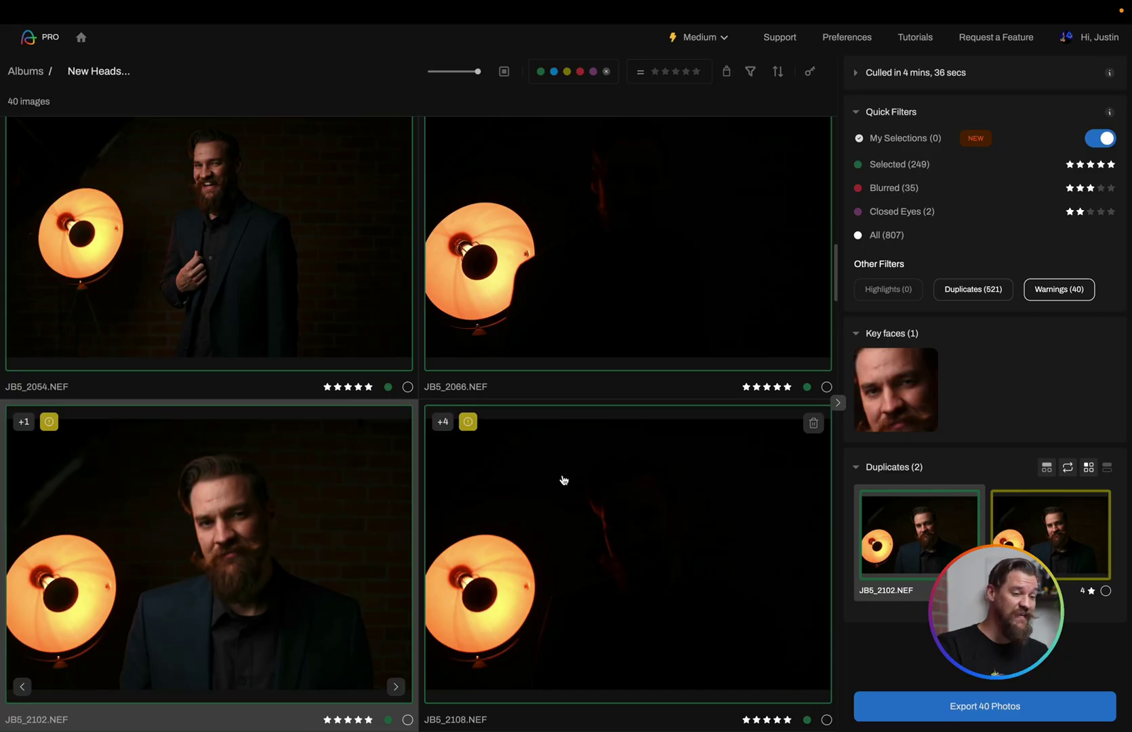
Find and select the dark misfired JB5_2108 frame in the album grid.
{"action": "scroll", "coordinate": [601, 404], "scroll_direction": "up", "scroll_amount": 1}
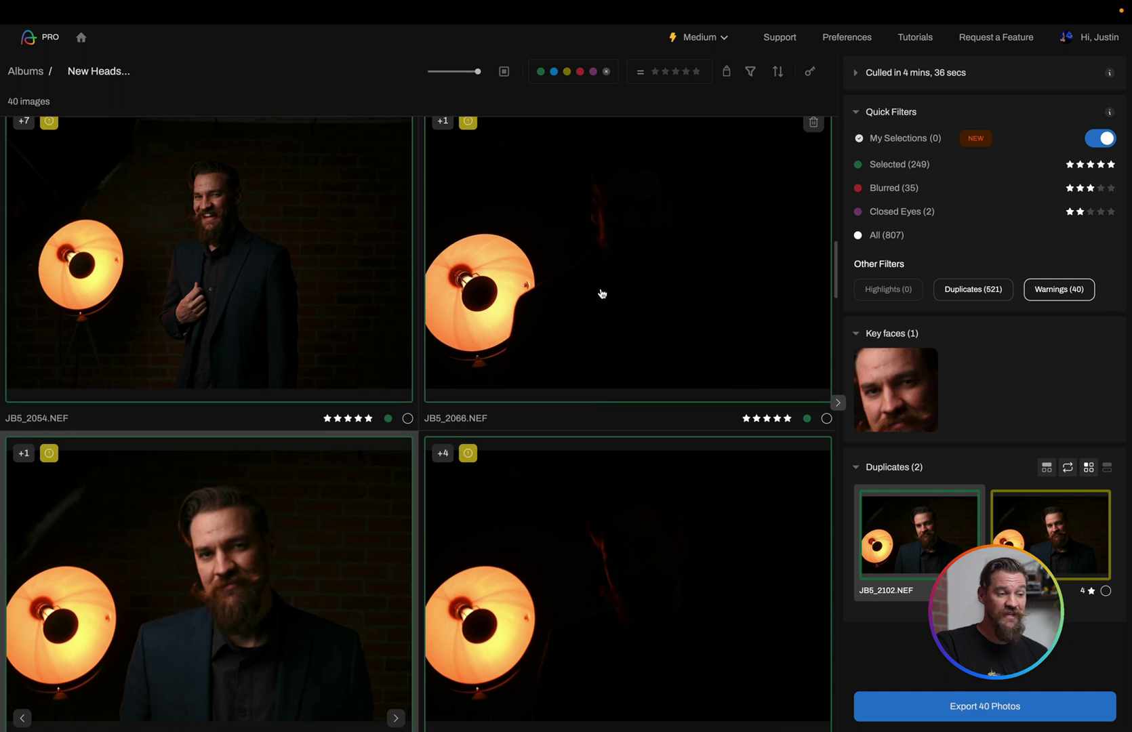
{"action": "scroll", "coordinate": [567, 470], "scroll_direction": "down", "scroll_amount": 3}
{"action": "scroll", "coordinate": [599, 369], "scroll_direction": "up", "scroll_amount": 3}
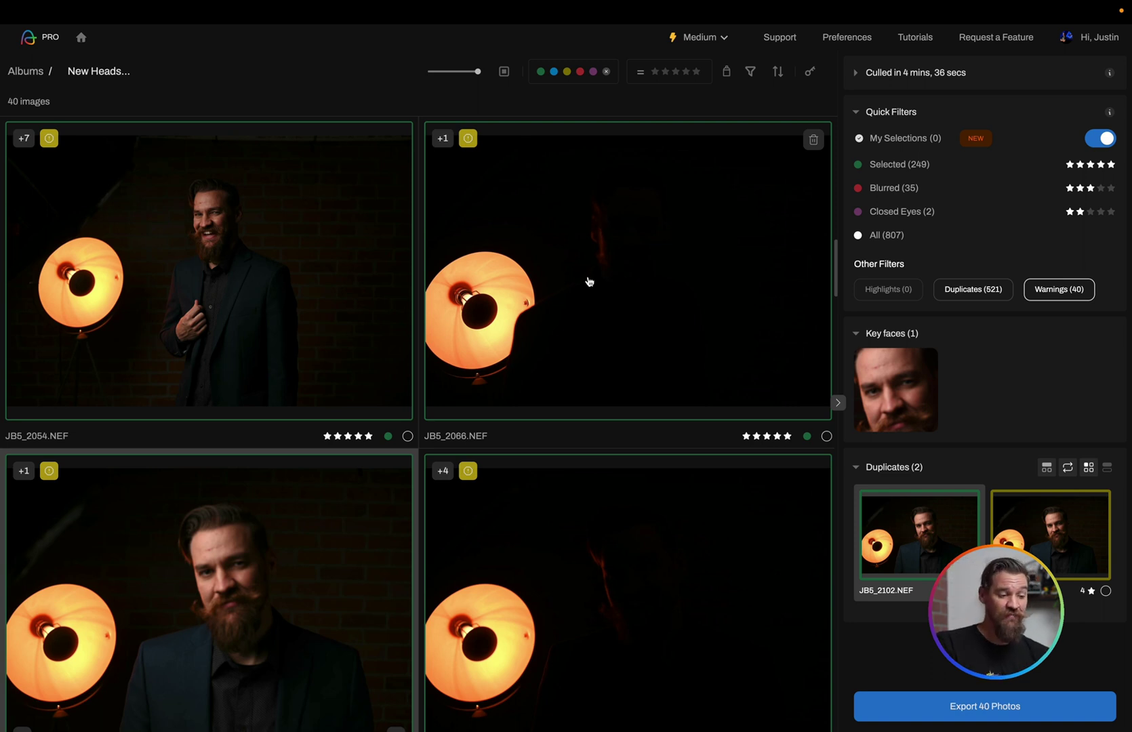
{"action": "scroll", "coordinate": [588, 280], "scroll_direction": "down", "scroll_amount": 3}
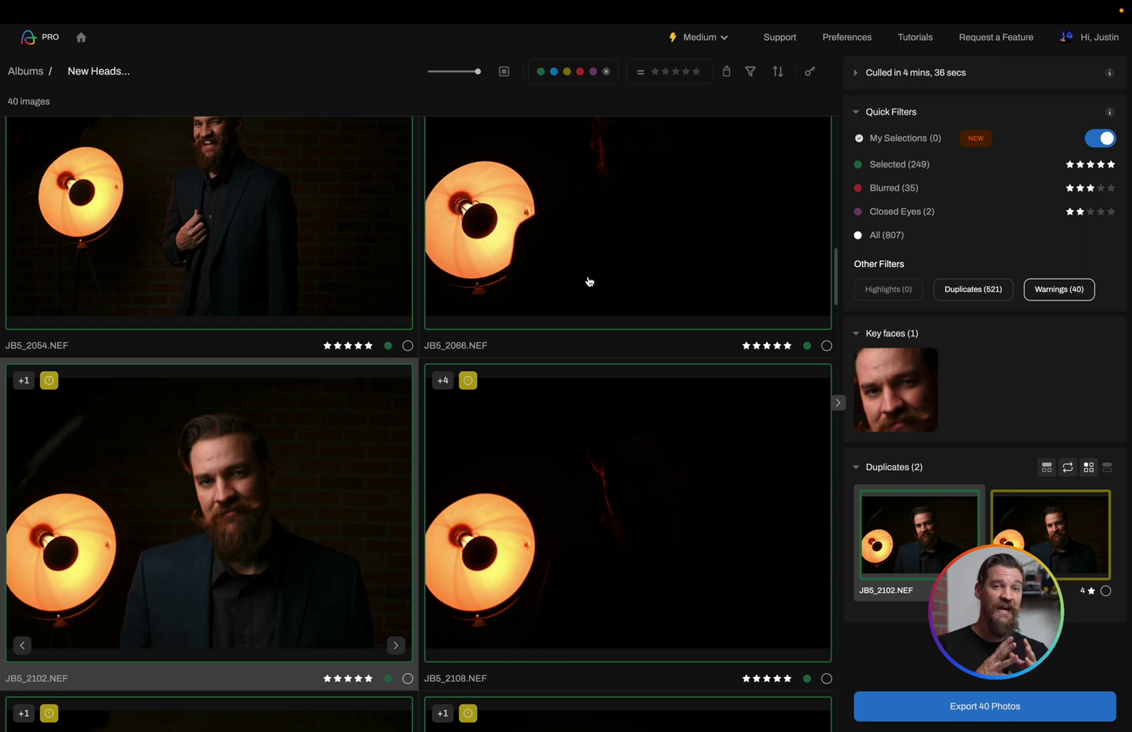
{"action": "left_click", "coordinate": [584, 516]}
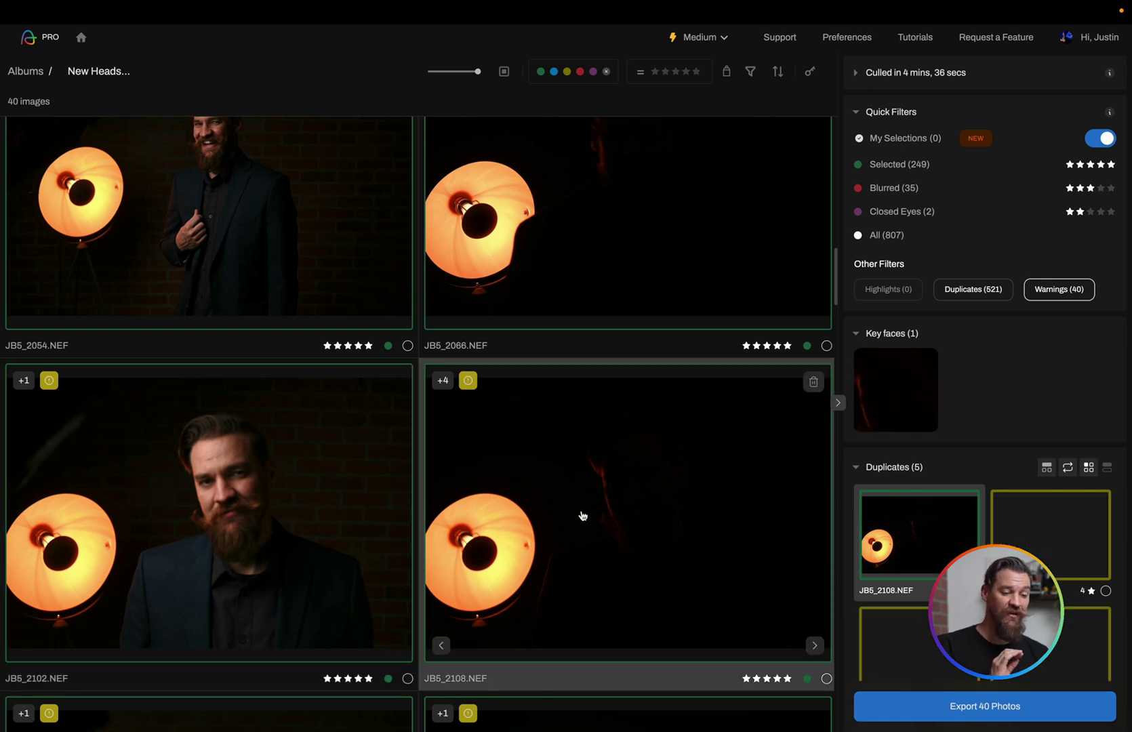
{"action": "scroll", "coordinate": [919, 510], "scroll_direction": "down", "scroll_amount": 3}
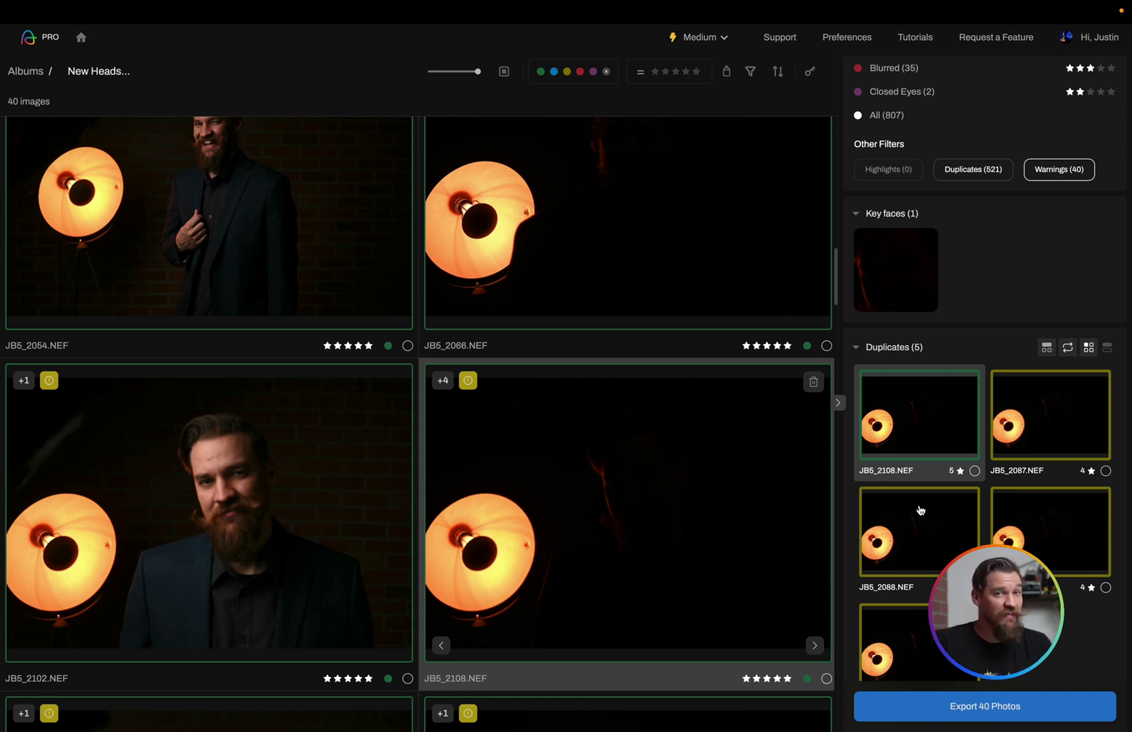
Reject the misfired JB5_2108 shot, then select the JB5_2102 portrait.
{"action": "key", "text": "x"}
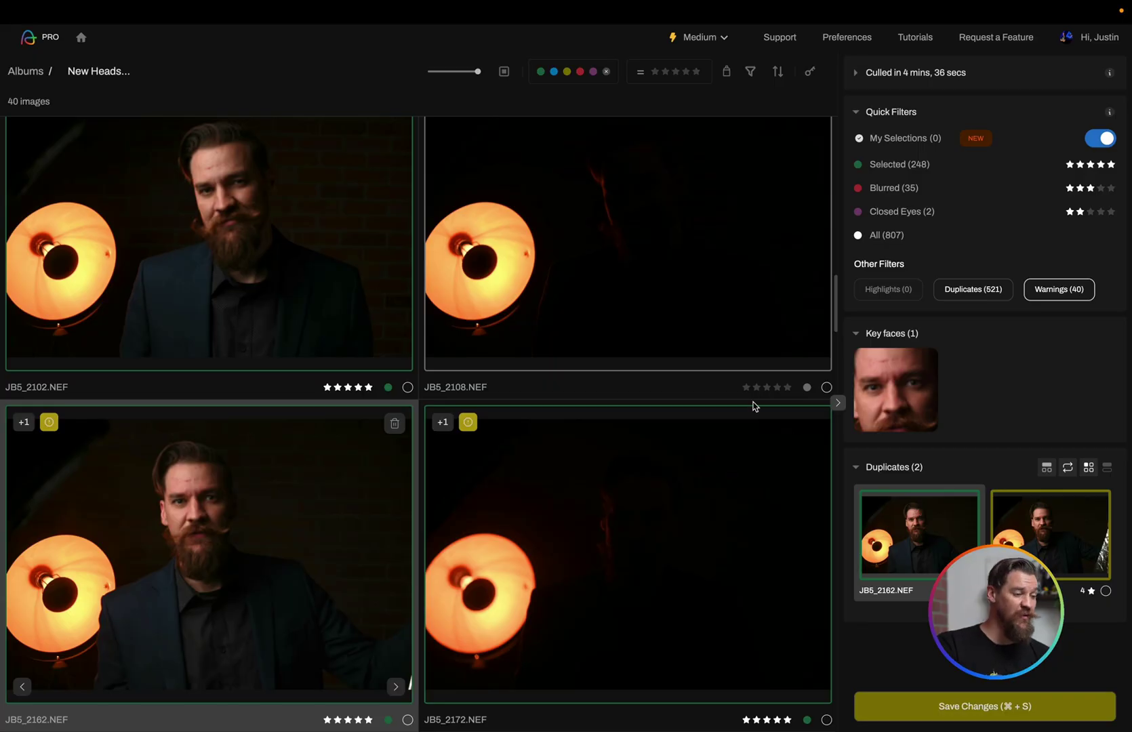
{"action": "left_click", "coordinate": [201, 261]}
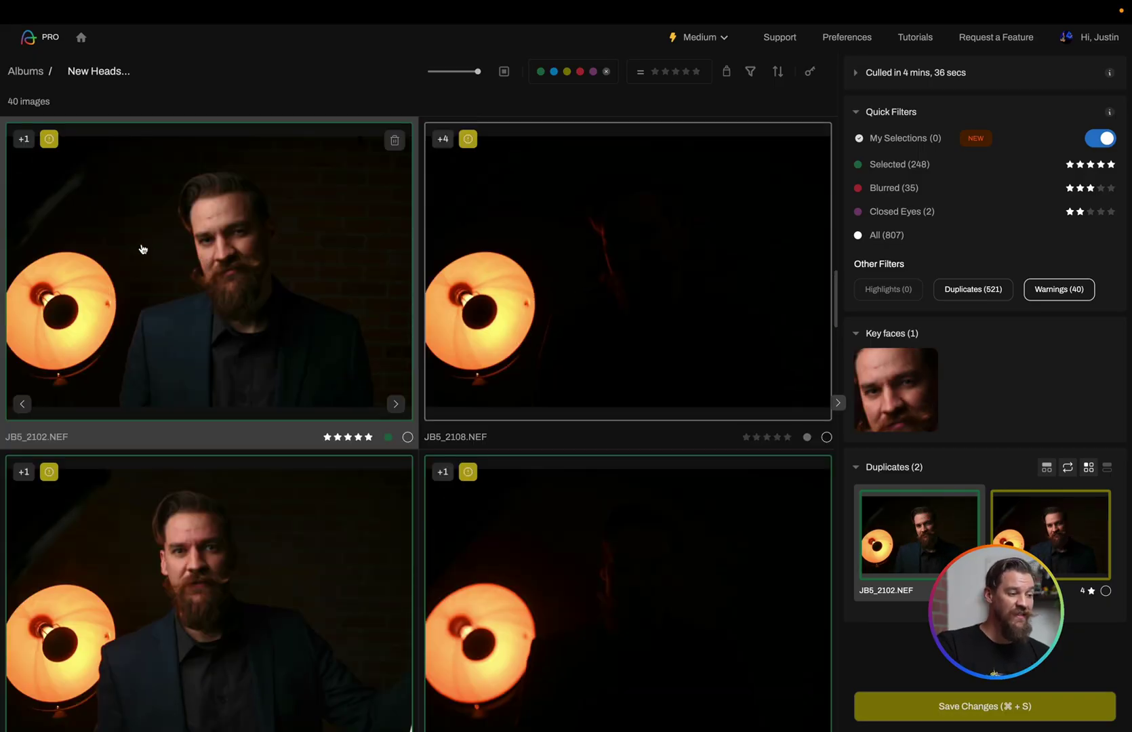
{"action": "mouse_move", "coordinate": [50, 141]}
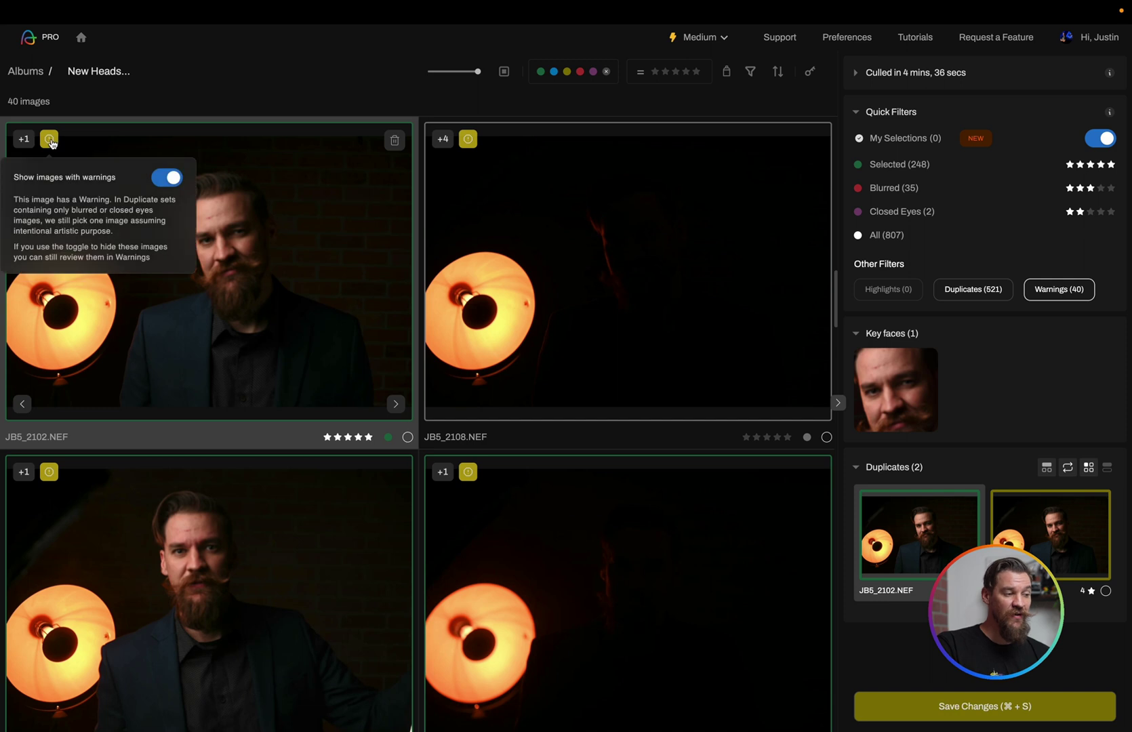
View JB5_2102 full size, compare it with duplicate JB5_2101, and settle on JB5_2102.
{"action": "double_click", "coordinate": [269, 339]}
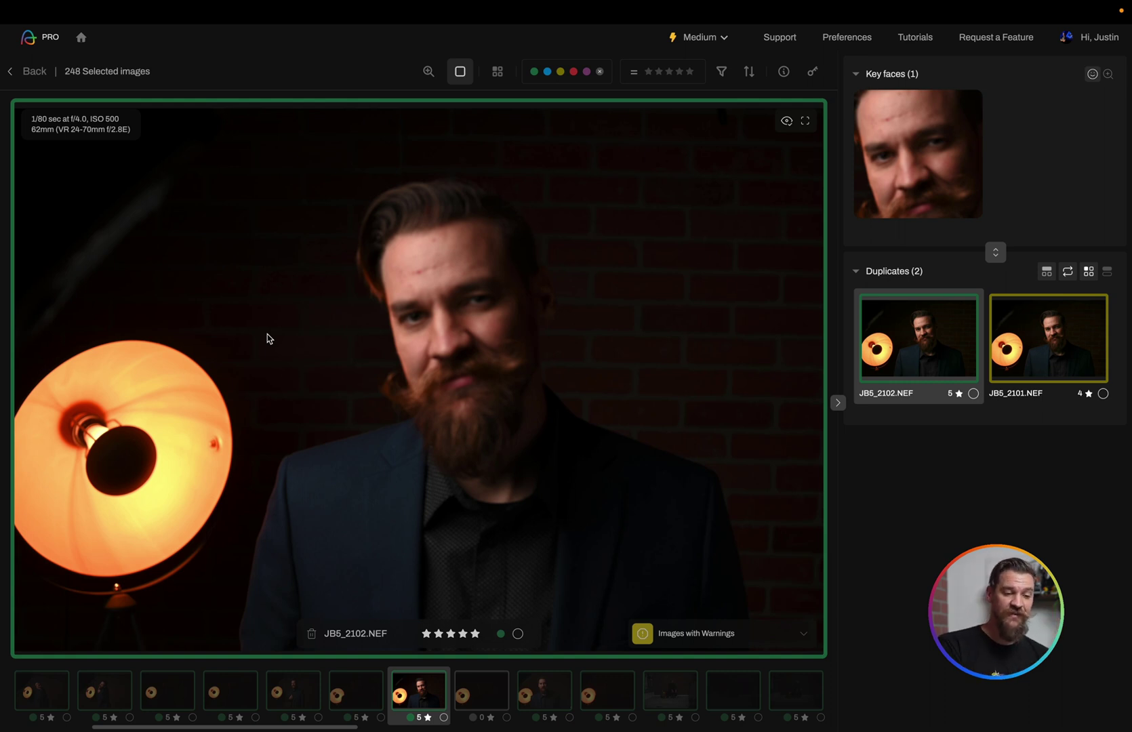
{"action": "key", "text": "Right"}
{"action": "key", "text": "Left"}
{"action": "key", "text": "Right"}
{"action": "key", "text": "Left"}
{"action": "key", "text": "Right"}
{"action": "key", "text": "Left"}
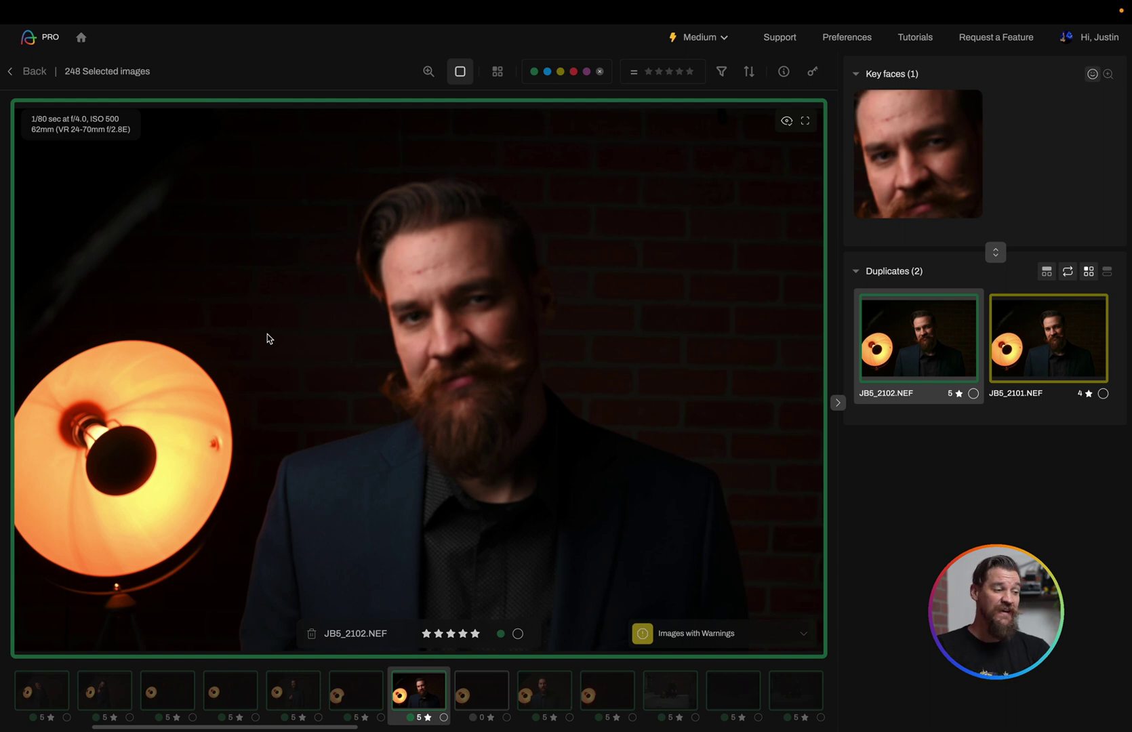
Return to the album grid and select JB5_2108 to see its duplicate set.
{"action": "left_click", "coordinate": [37, 64]}
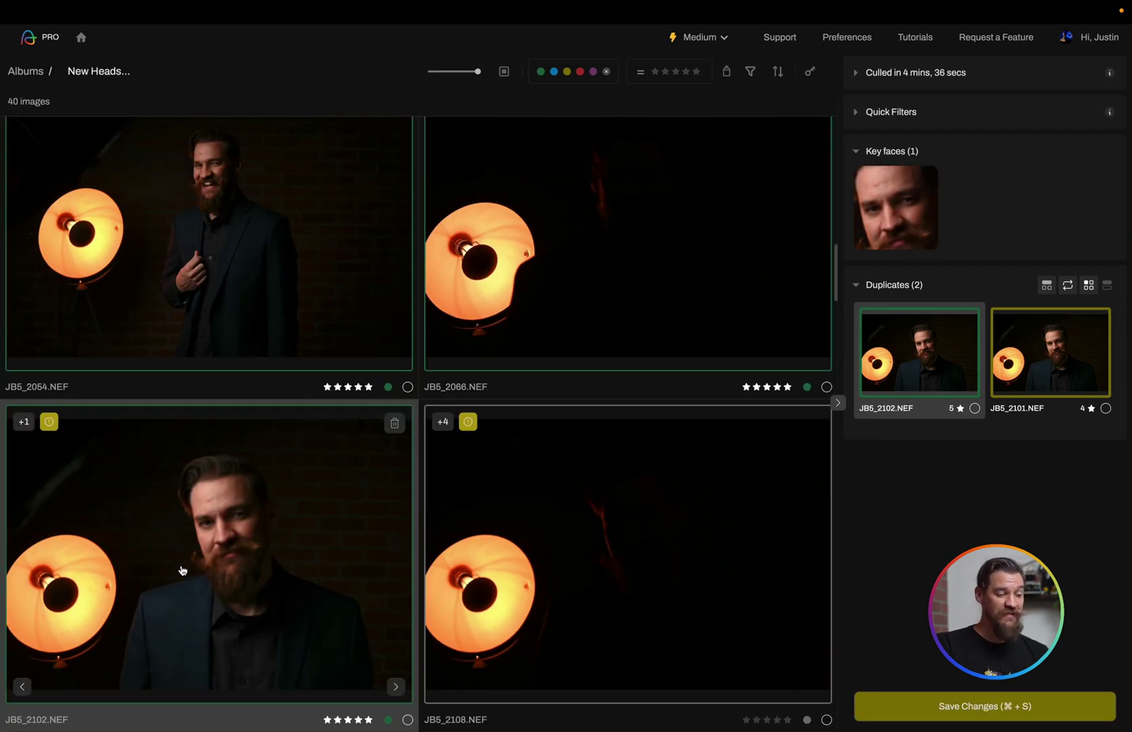
{"action": "left_click", "coordinate": [761, 467]}
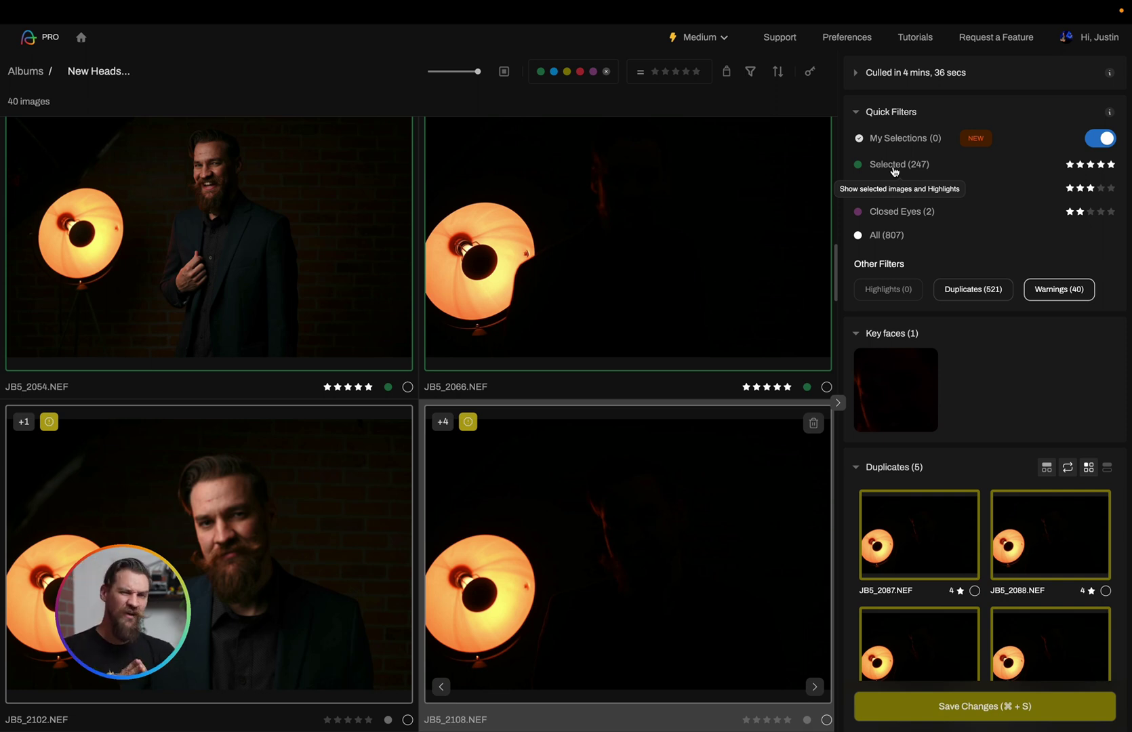
Select JB5_2054 to load its duplicates and preview the JB5_2035 alternative.
{"action": "scroll", "coordinate": [646, 388], "scroll_direction": "up", "scroll_amount": 3}
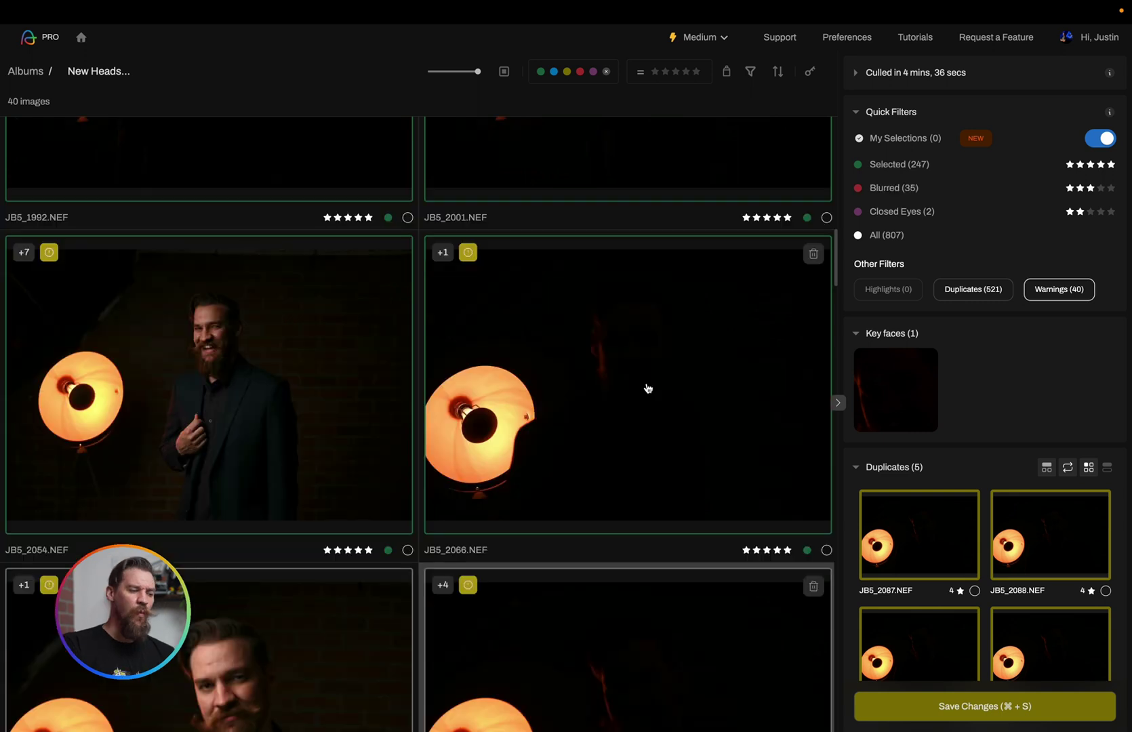
{"action": "left_click", "coordinate": [224, 379]}
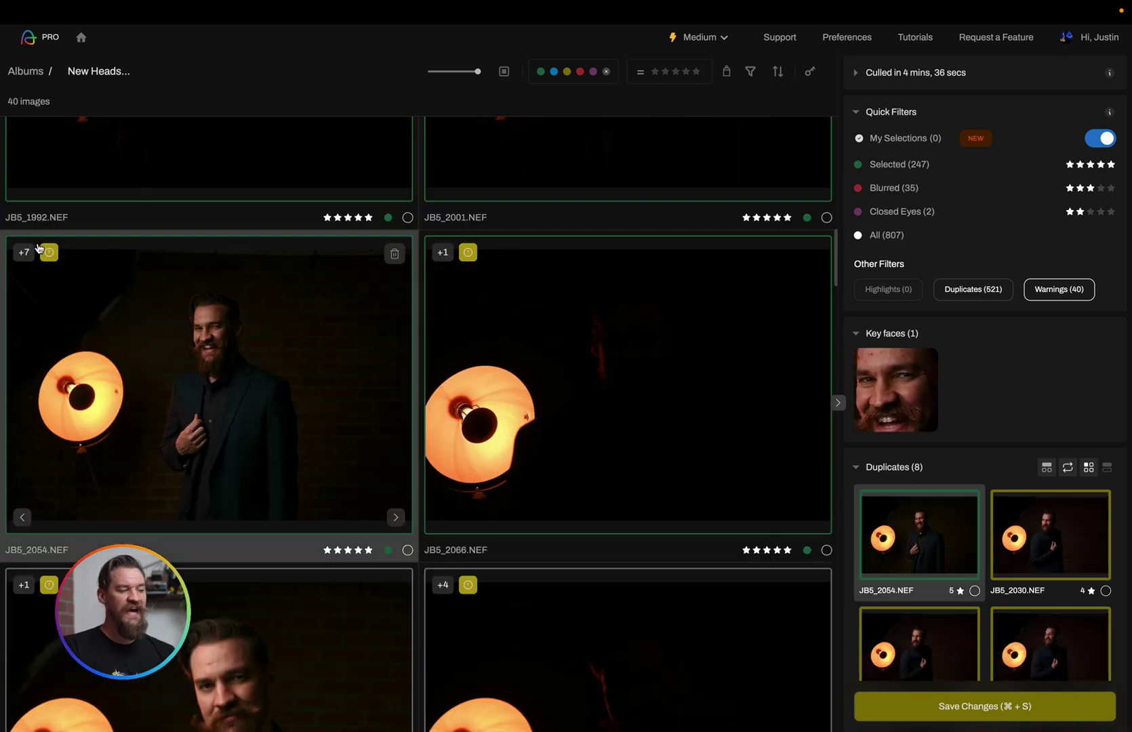
{"action": "scroll", "coordinate": [963, 596], "scroll_direction": "down", "scroll_amount": 3}
{"action": "left_click", "coordinate": [963, 595]}
{"action": "scroll", "coordinate": [964, 595], "scroll_direction": "down", "scroll_amount": 2}
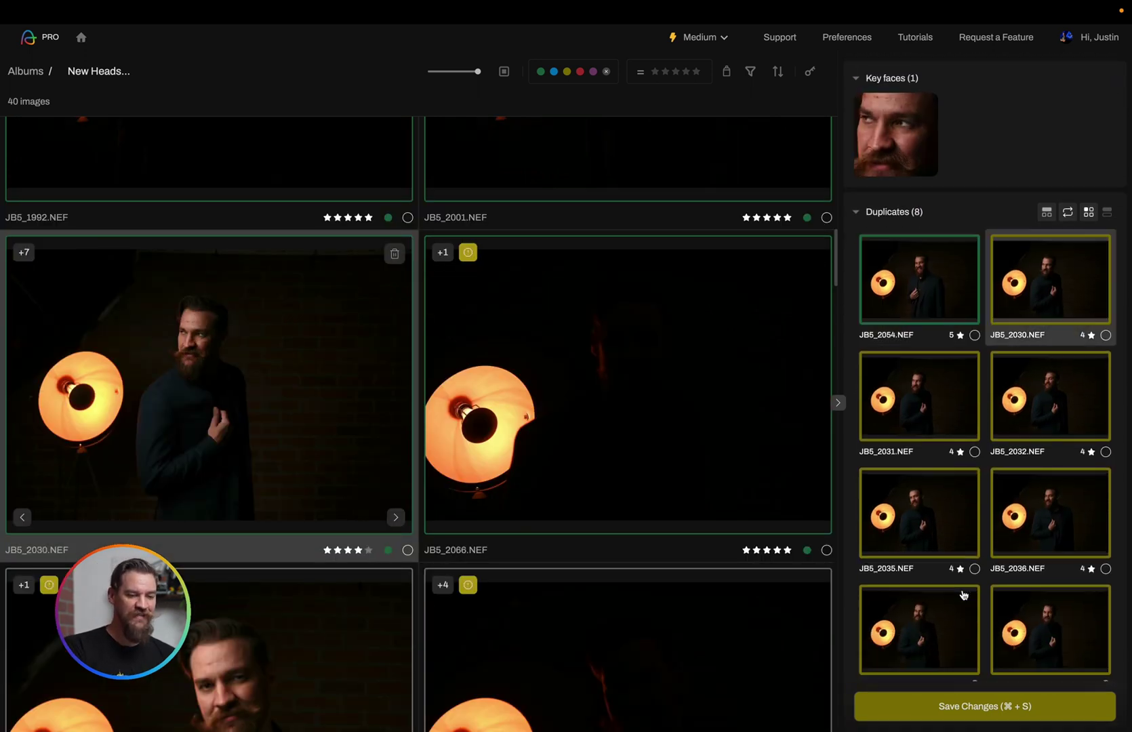
Cycle through duplicates JB5_2036 and JB5_2030, ending back on JB5_2054.
{"action": "key", "text": "Down"}
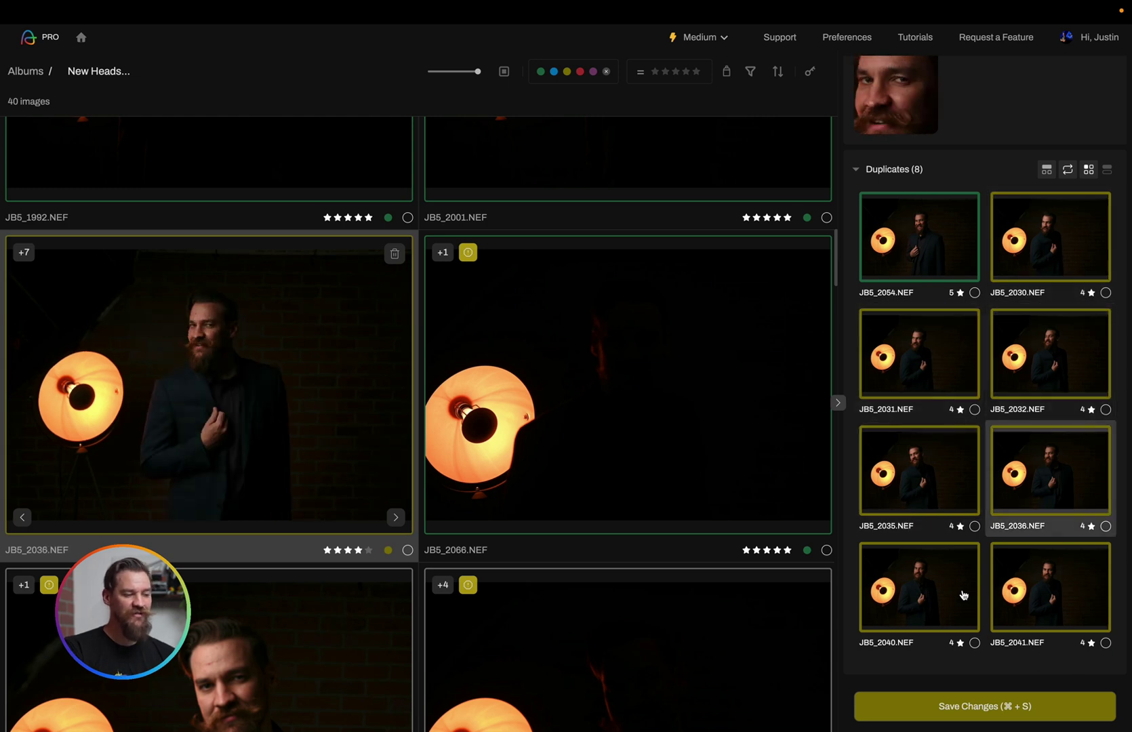
{"action": "key", "text": "Down"}
{"action": "key", "text": "Down"}
{"action": "key", "text": "Down"}
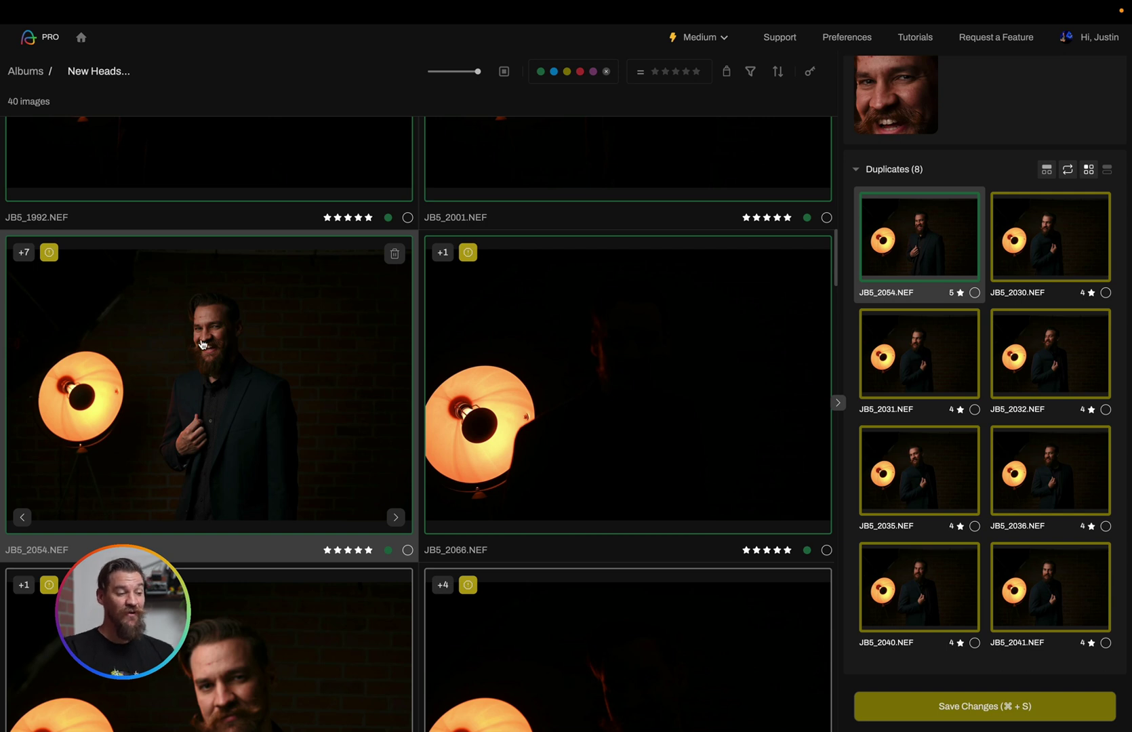
{"action": "key", "text": "Right"}
{"action": "key", "text": "Right"}
{"action": "key", "text": "Right"}
{"action": "key", "text": "Right"}
{"action": "key", "text": "Right"}
{"action": "key", "text": "Right"}
{"action": "key", "text": "Right"}
{"action": "key", "text": "Right"}
{"action": "key", "text": "Right"}
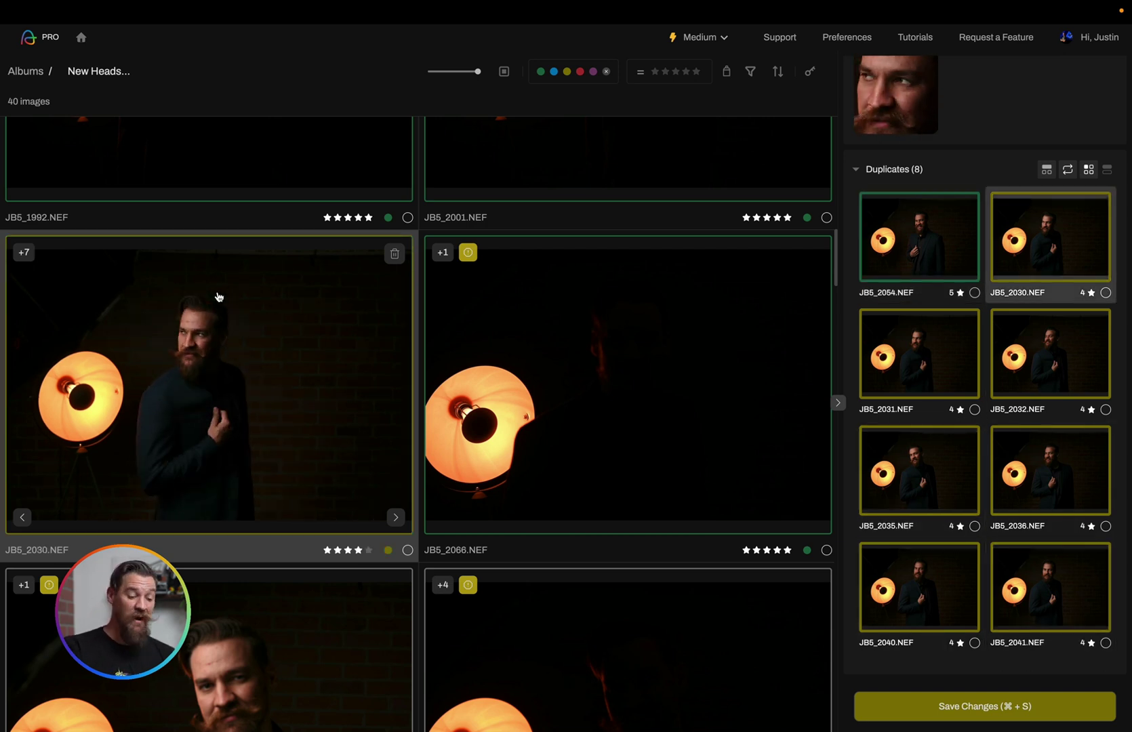
{"action": "key", "text": "Left"}
{"action": "scroll", "coordinate": [219, 297], "scroll_direction": "down", "scroll_amount": 3}
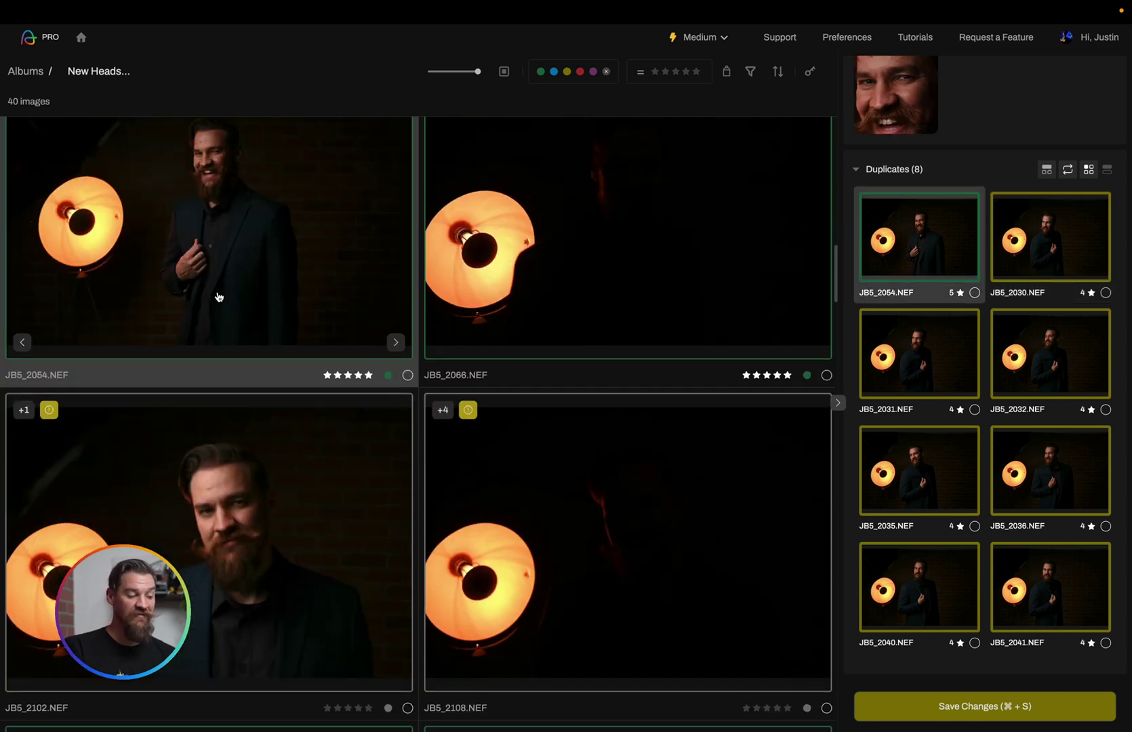
{"action": "scroll", "coordinate": [219, 296], "scroll_direction": "down", "scroll_amount": 6}
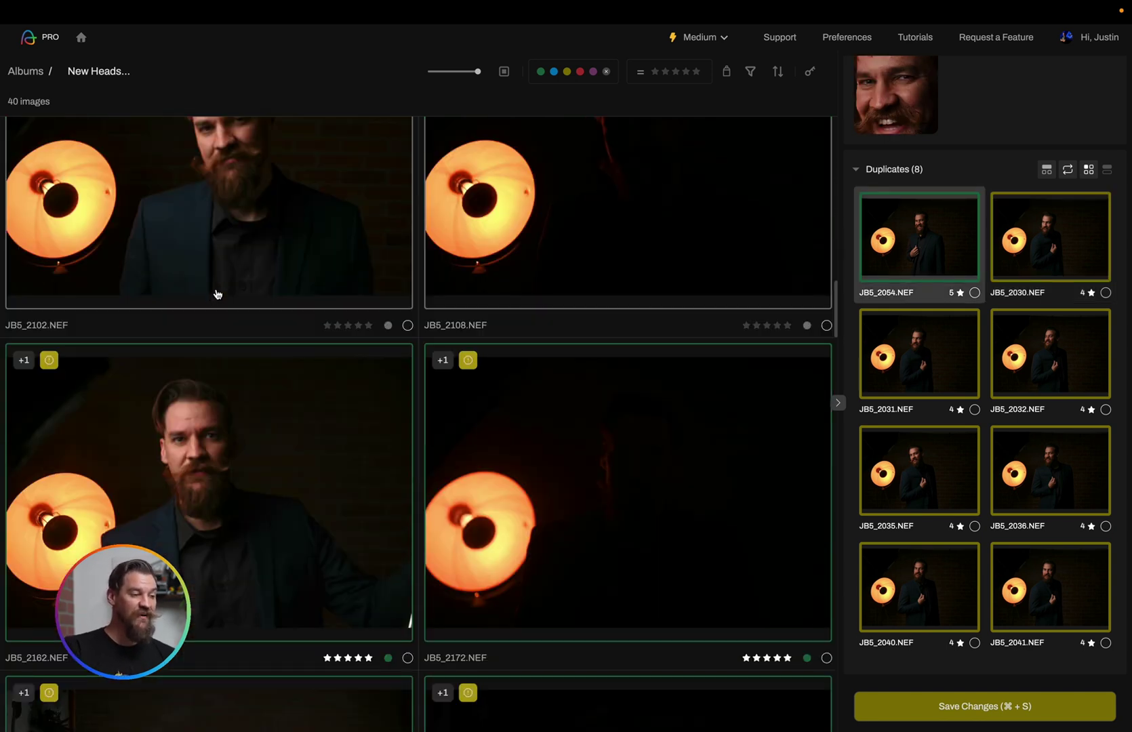
{"action": "scroll", "coordinate": [219, 296], "scroll_direction": "up", "scroll_amount": 20}
{"action": "scroll", "coordinate": [218, 296], "scroll_direction": "up", "scroll_amount": 5}
{"action": "scroll", "coordinate": [222, 295], "scroll_direction": "down", "scroll_amount": 15}
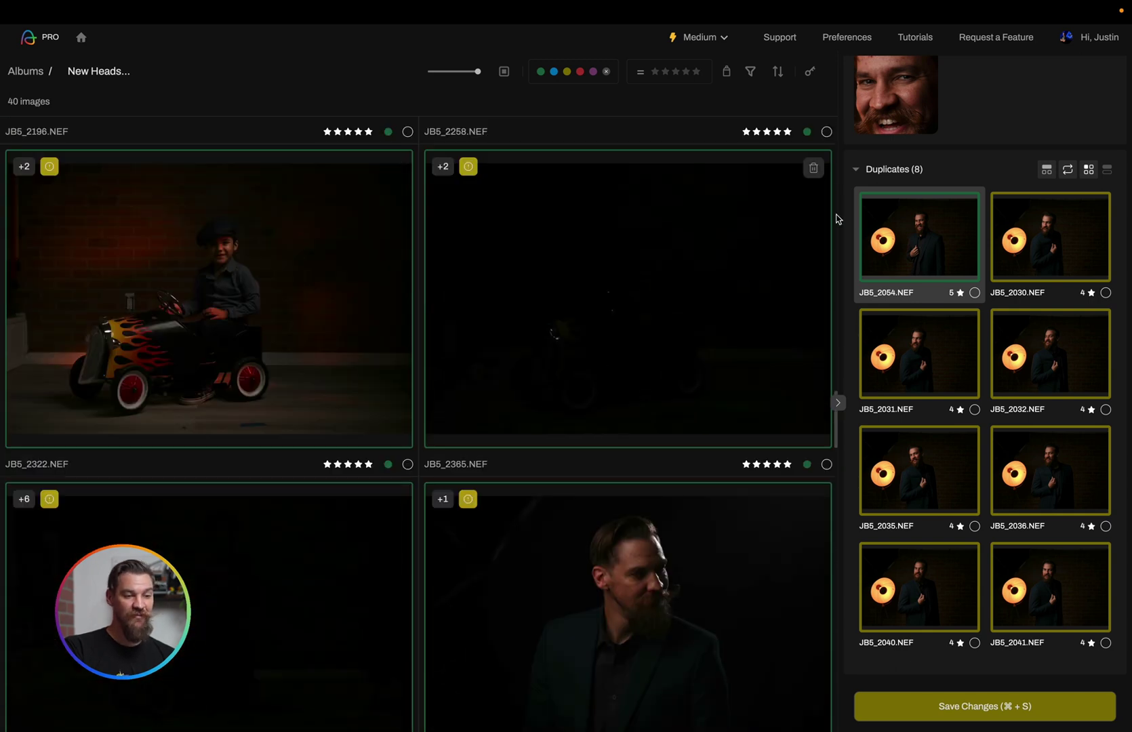
{"action": "scroll", "coordinate": [934, 207], "scroll_direction": "up", "scroll_amount": 3}
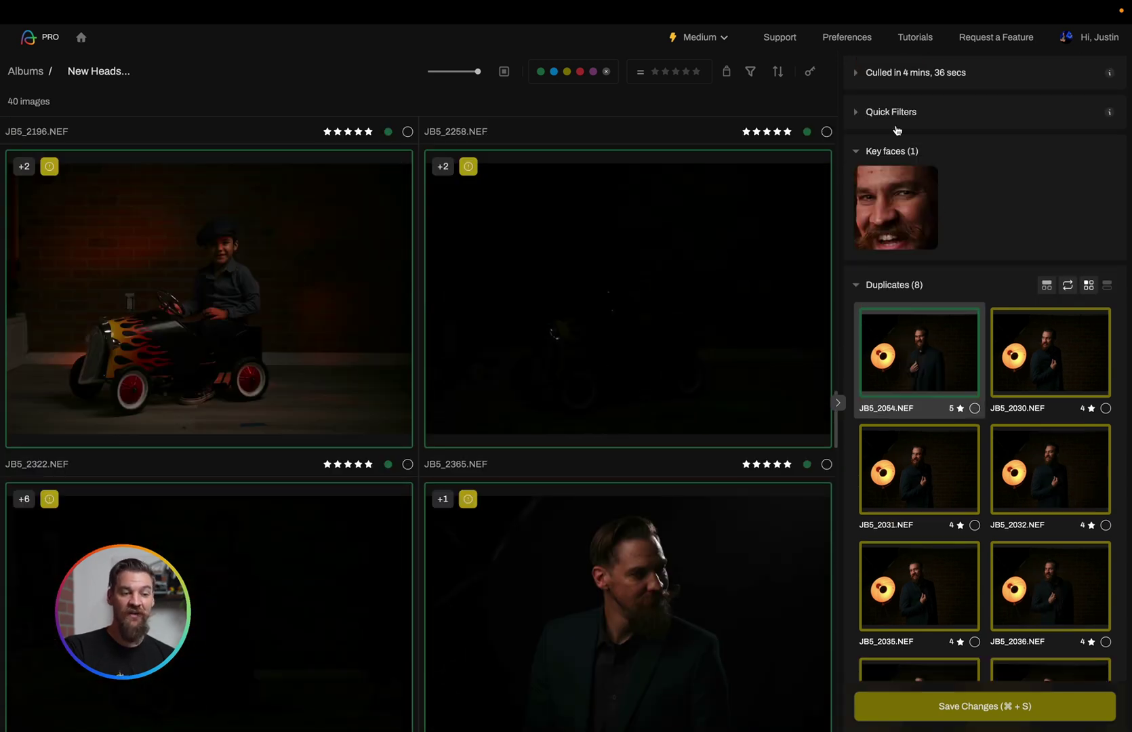
Apply the Selected (247) quick filter, then glance at the keyboard shortcuts list.
{"action": "left_click", "coordinate": [858, 112]}
{"action": "left_click", "coordinate": [888, 164]}
{"action": "left_click", "coordinate": [811, 72]}
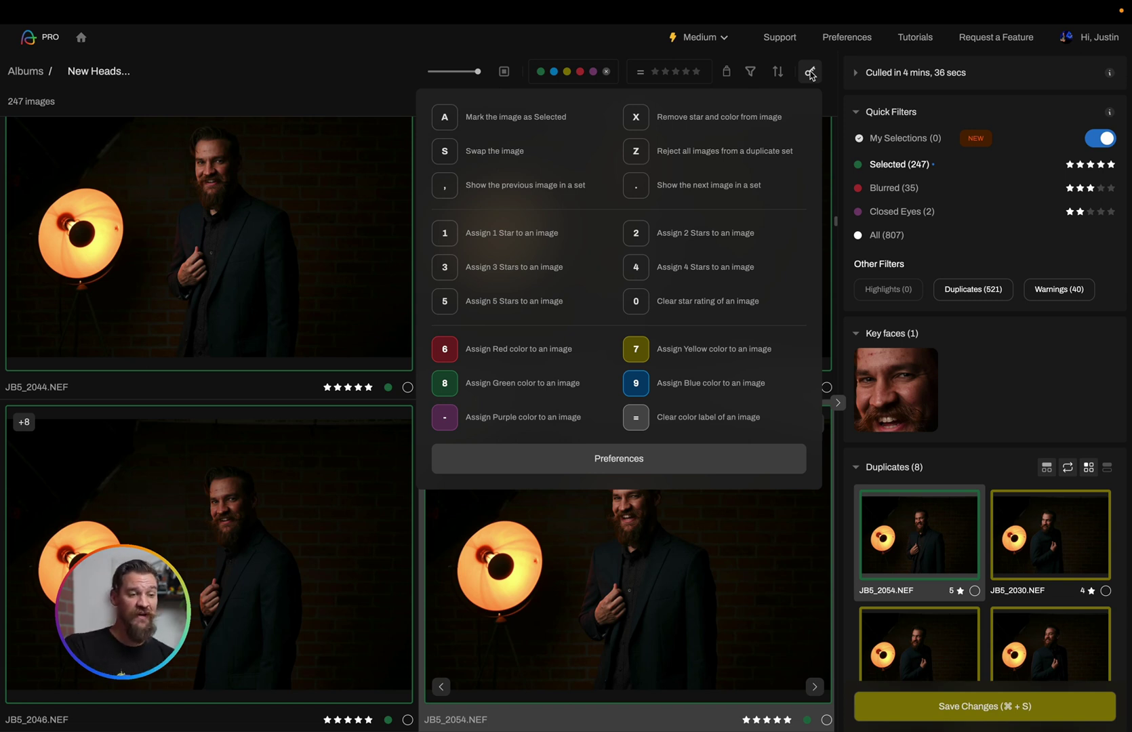
{"action": "left_click", "coordinate": [810, 72]}
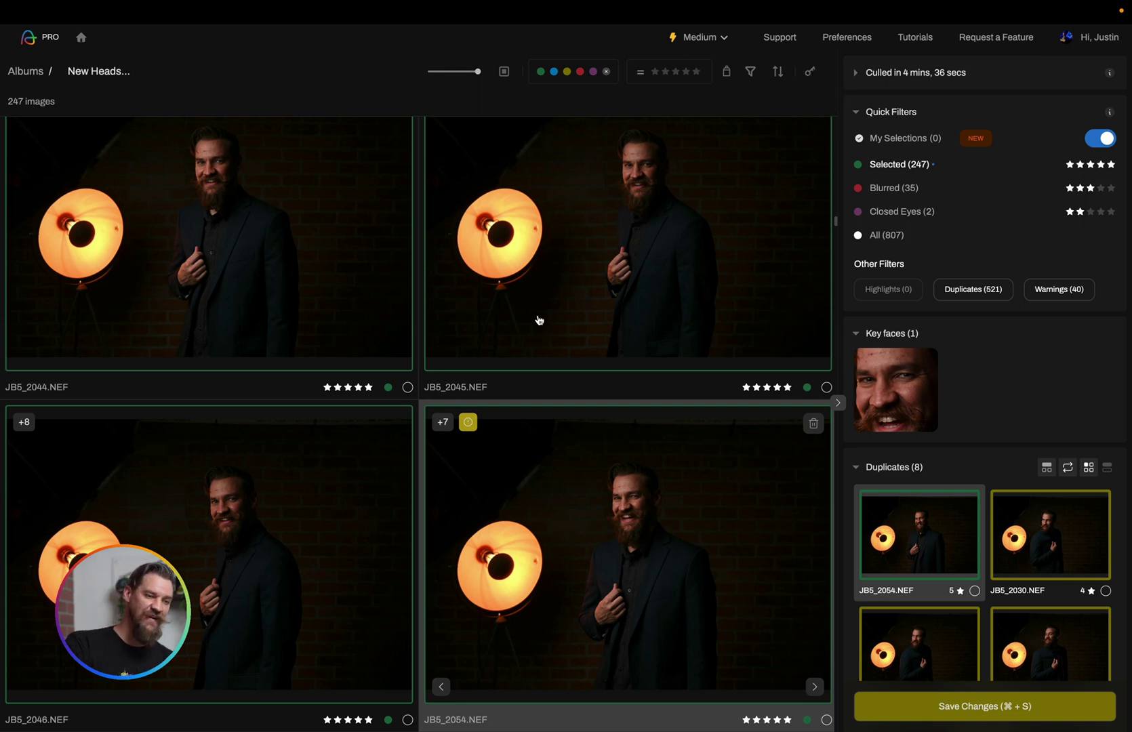
{"action": "scroll", "coordinate": [539, 325], "scroll_direction": "up", "scroll_amount": 3}
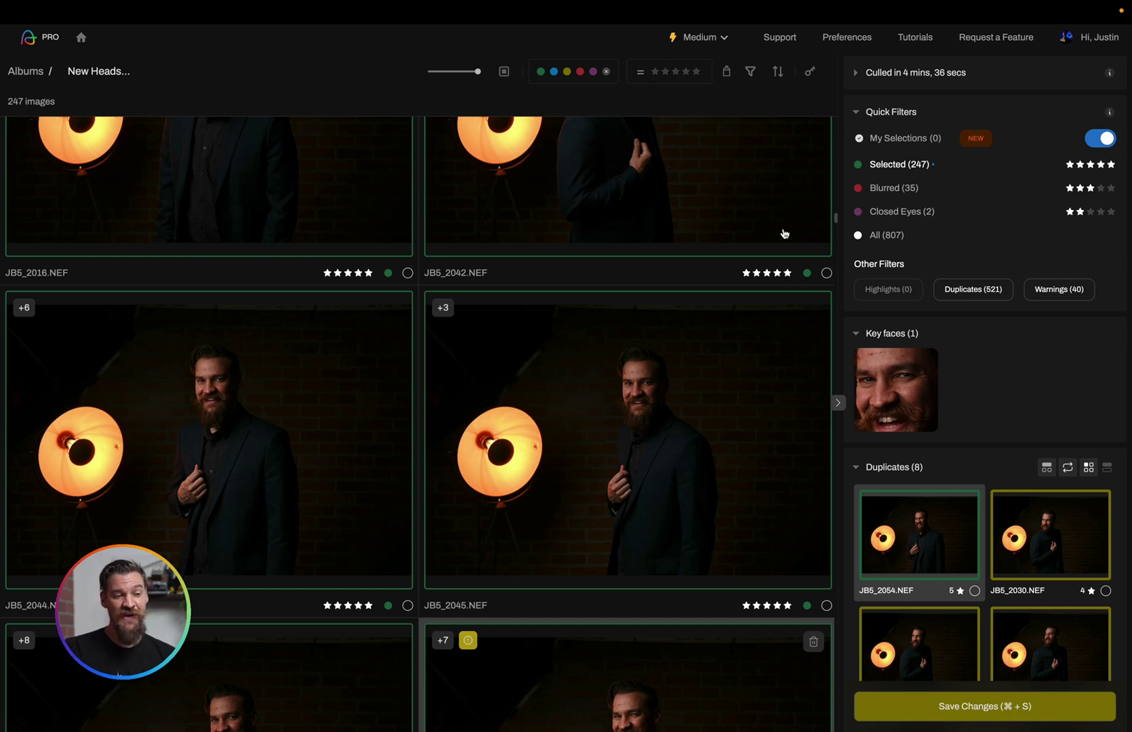
{"action": "mouse_move", "coordinate": [898, 143]}
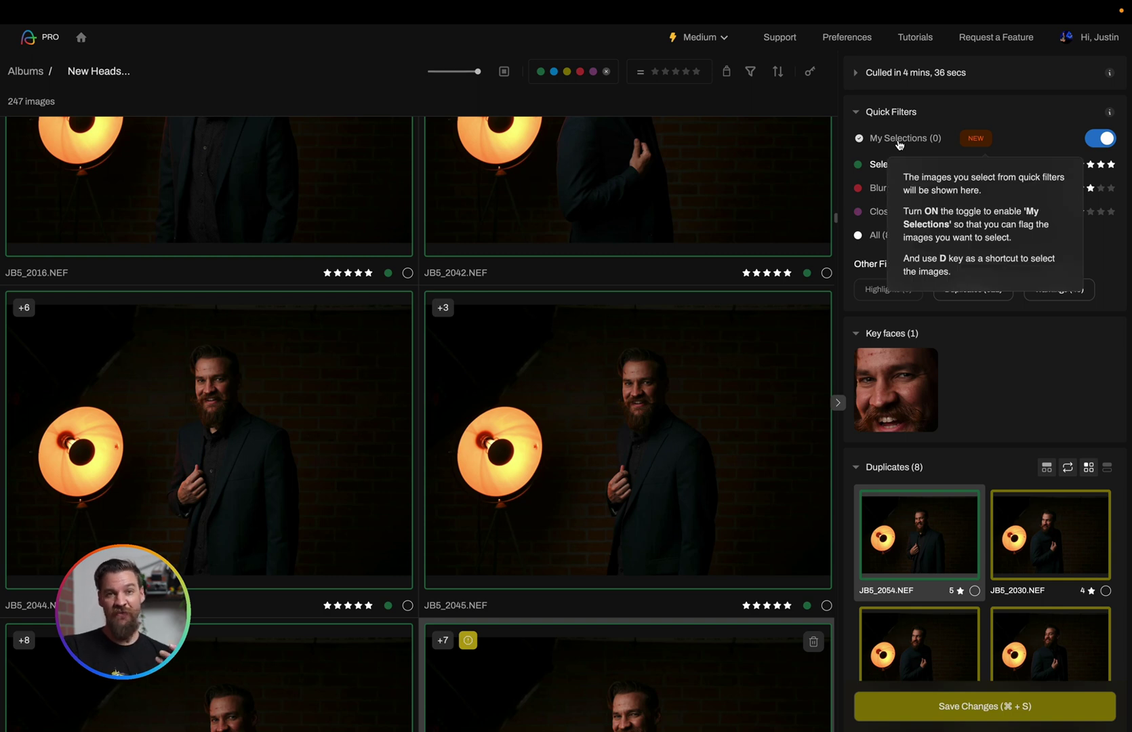
{"action": "scroll", "coordinate": [603, 381], "scroll_direction": "up", "scroll_amount": 5}
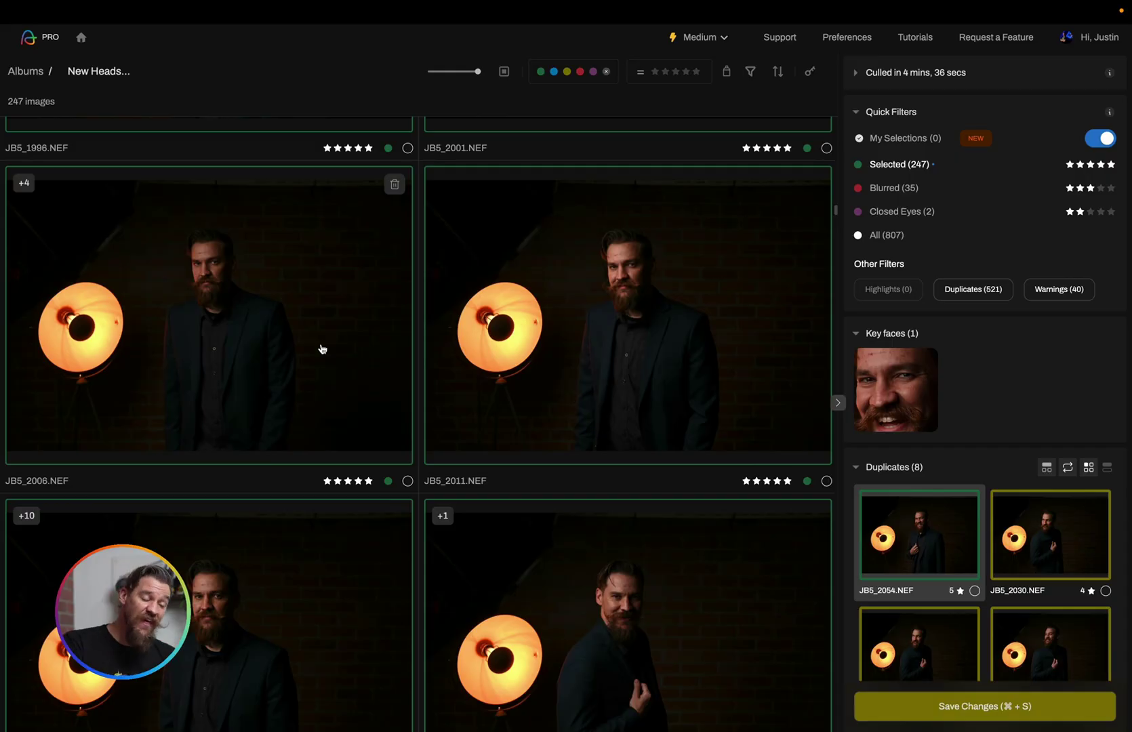
Step through JB5_2006's duplicate set and make JB5_2005 the 5-star pick.
{"action": "left_click", "coordinate": [322, 349]}
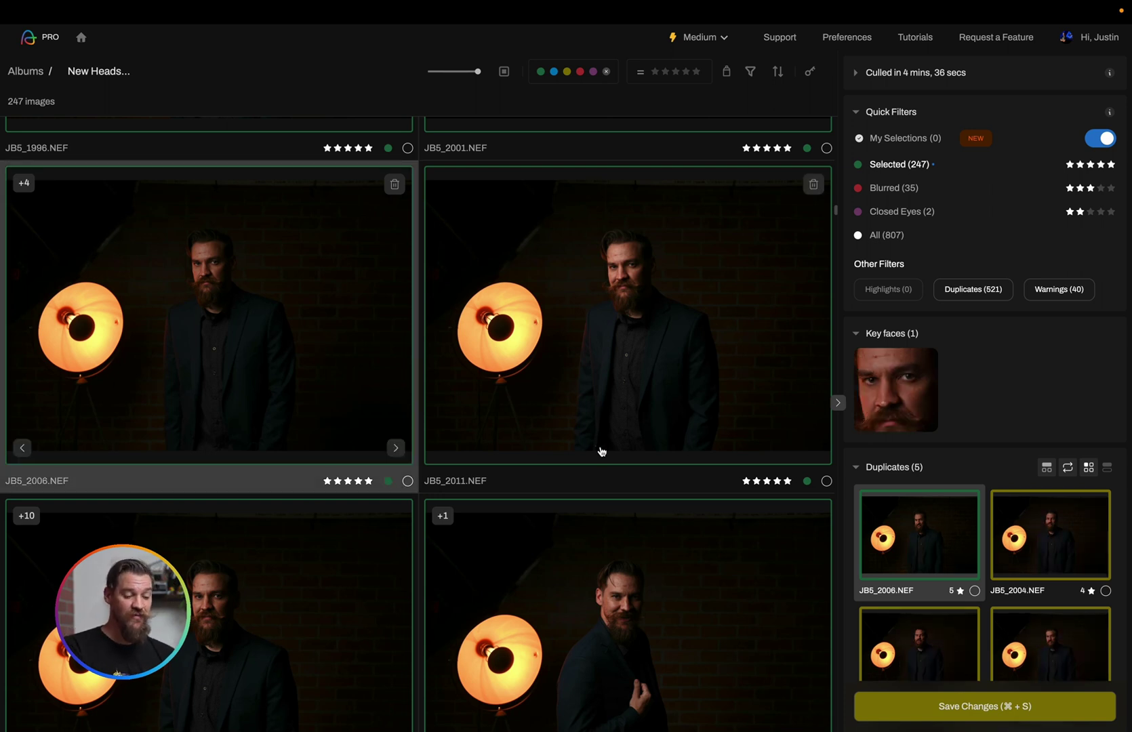
{"action": "key", "text": "Right"}
{"action": "key", "text": "Right"}
{"action": "key", "text": "Right"}
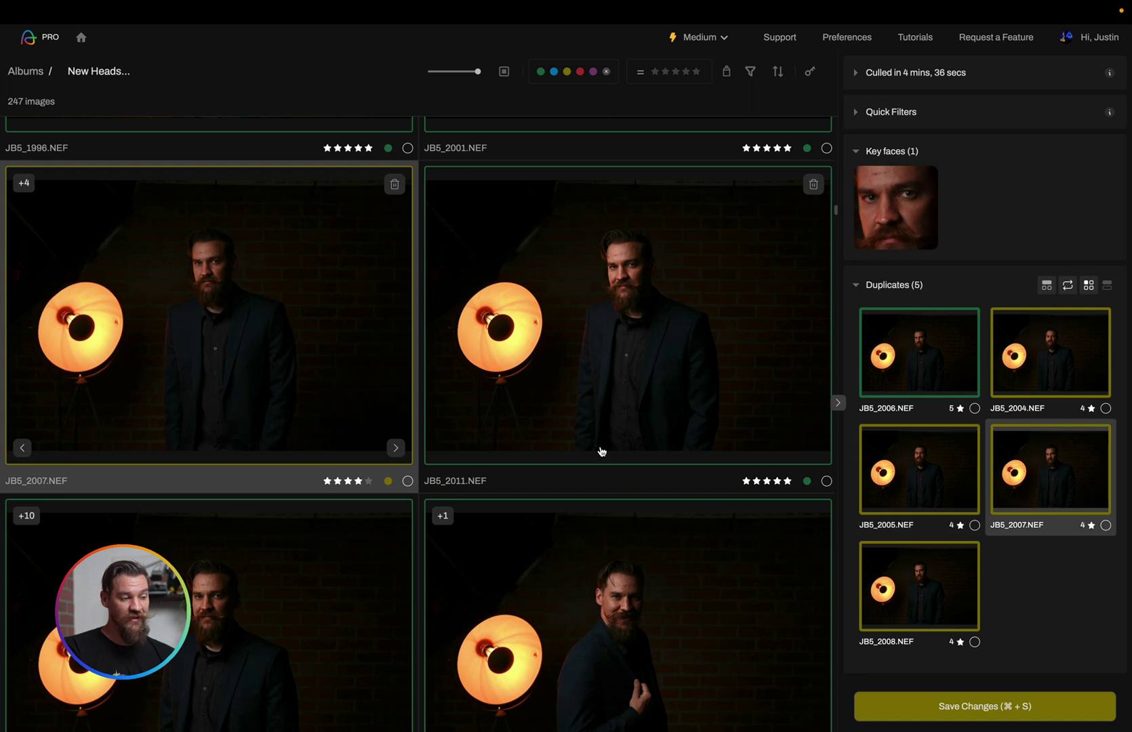
{"action": "key", "text": "Left"}
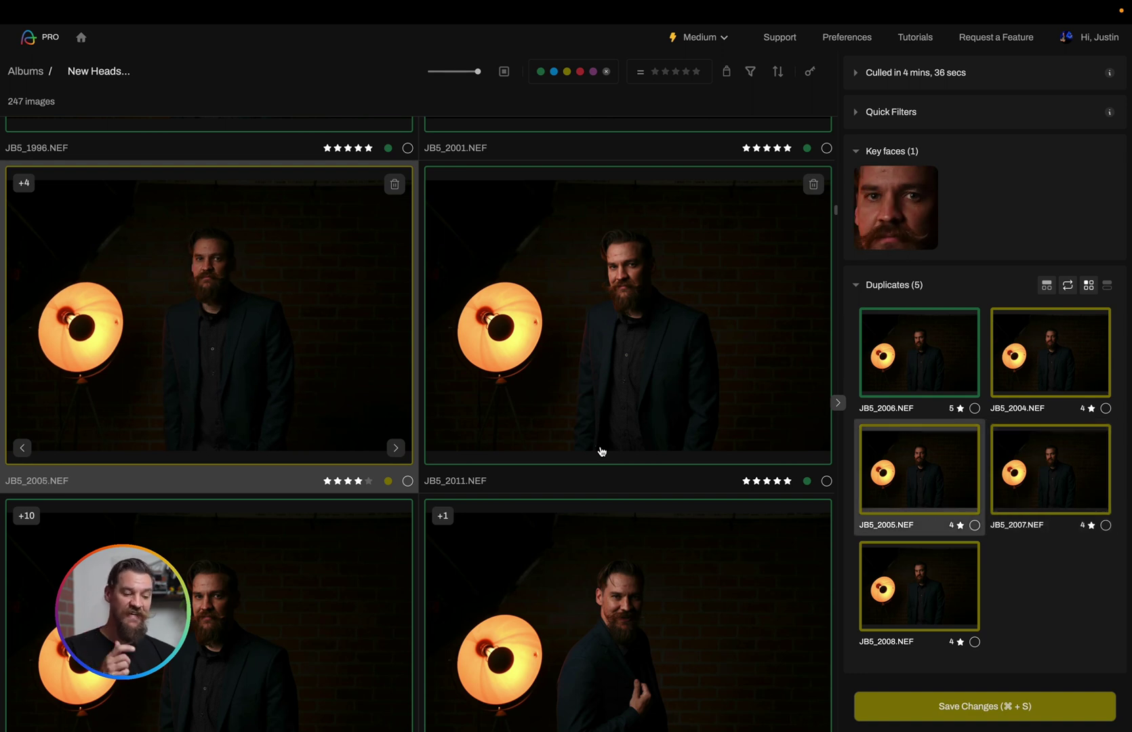
{"action": "key", "text": "5"}
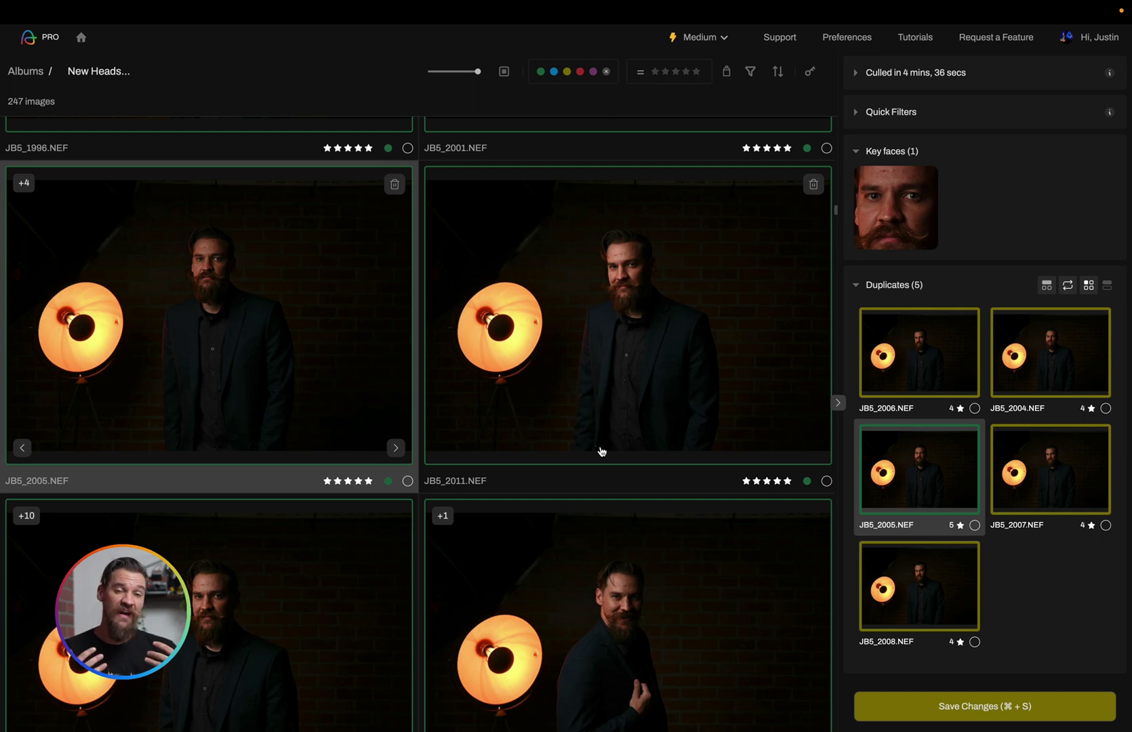